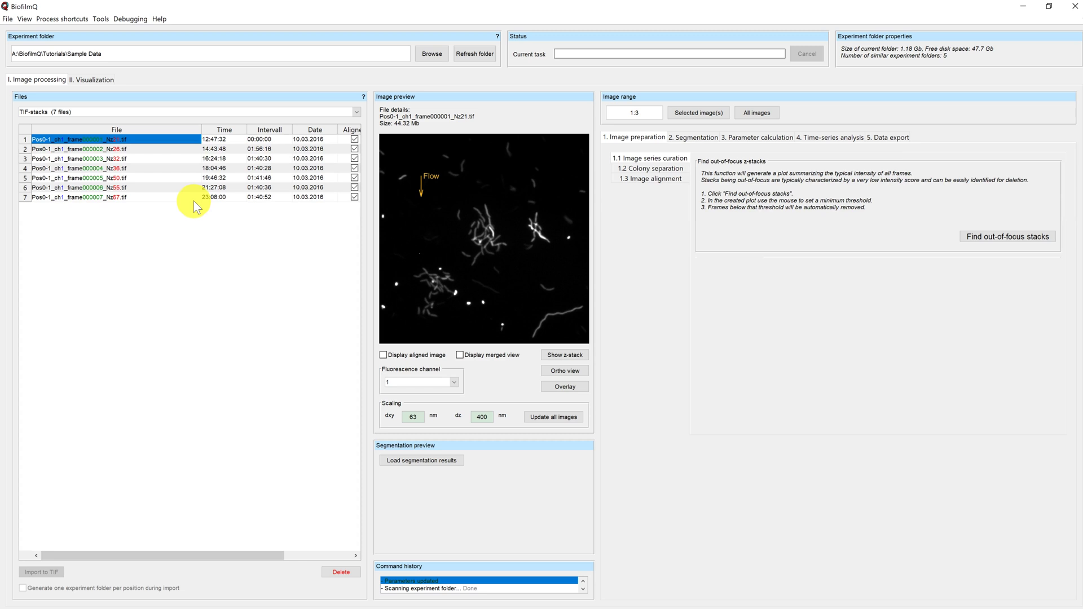
Step: Review the available categories in the Files type dropdown
{"action": "left_click", "coordinate": [355, 113]}
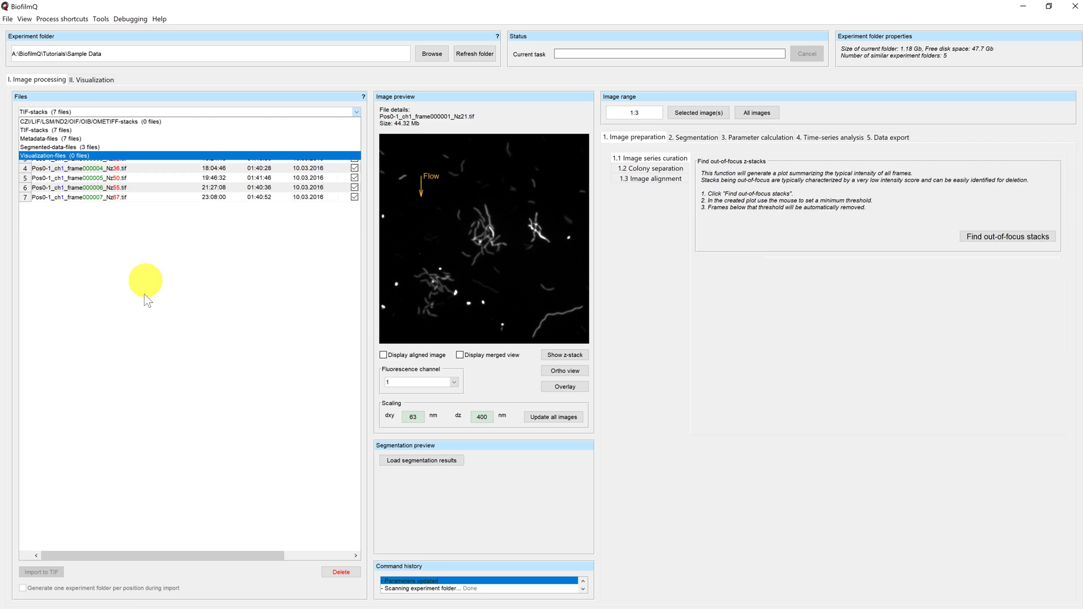
Step: Check the Microscope files folder (one ND2, two CZI files), then switch back to BiofilmQ
{"action": "left_click", "coordinate": [98, 602]}
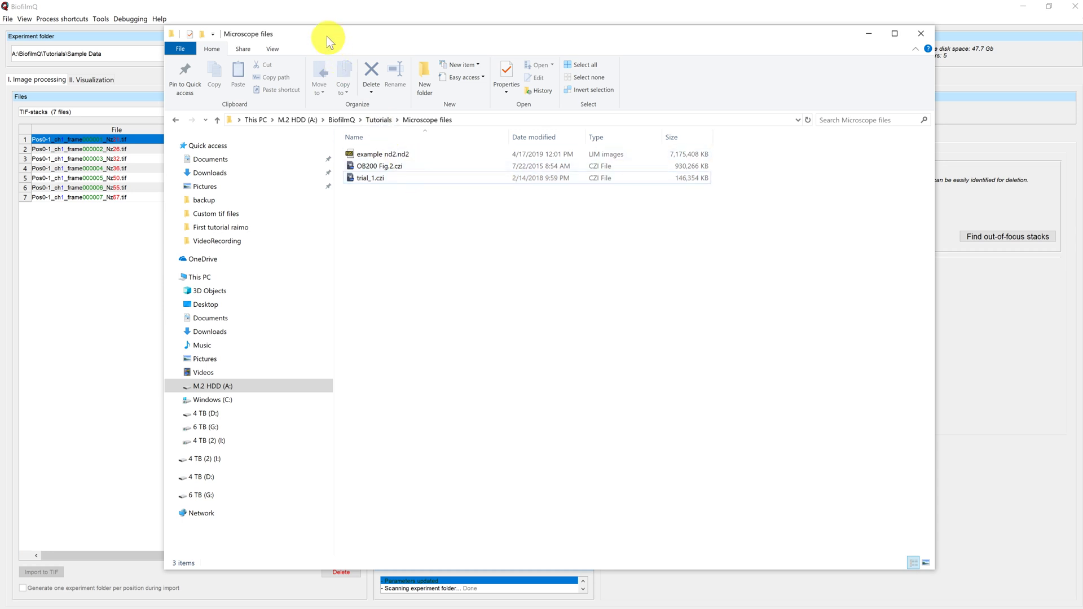
{"action": "left_click", "coordinate": [309, 21]}
Step: Load Tutorials\Microscope files as the experiment folder, listing its 3 microscope files
{"action": "left_click", "coordinate": [425, 53]}
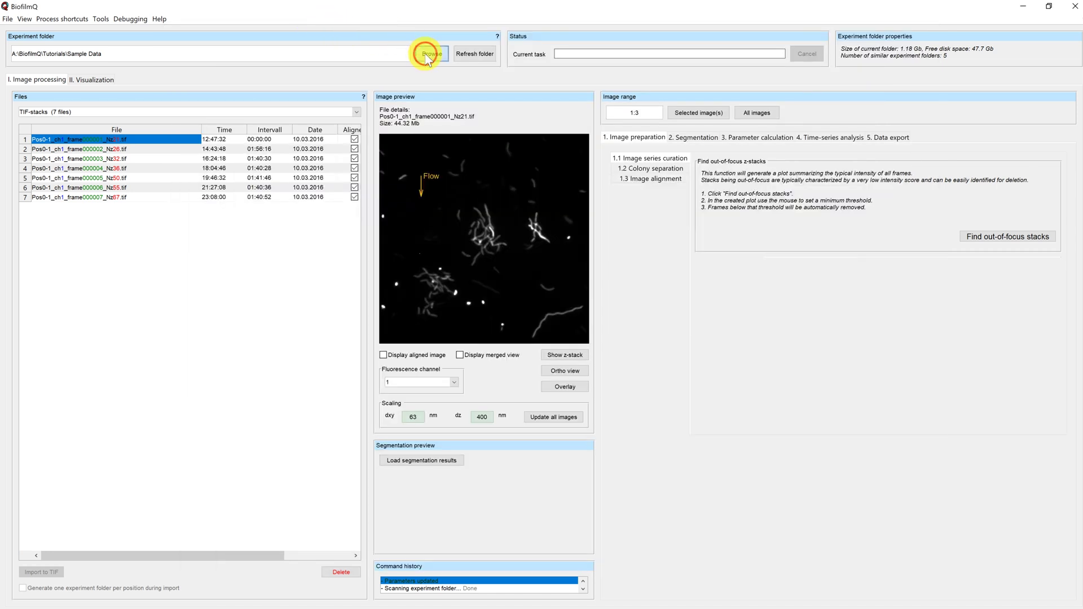
{"action": "left_click", "coordinate": [97, 39]}
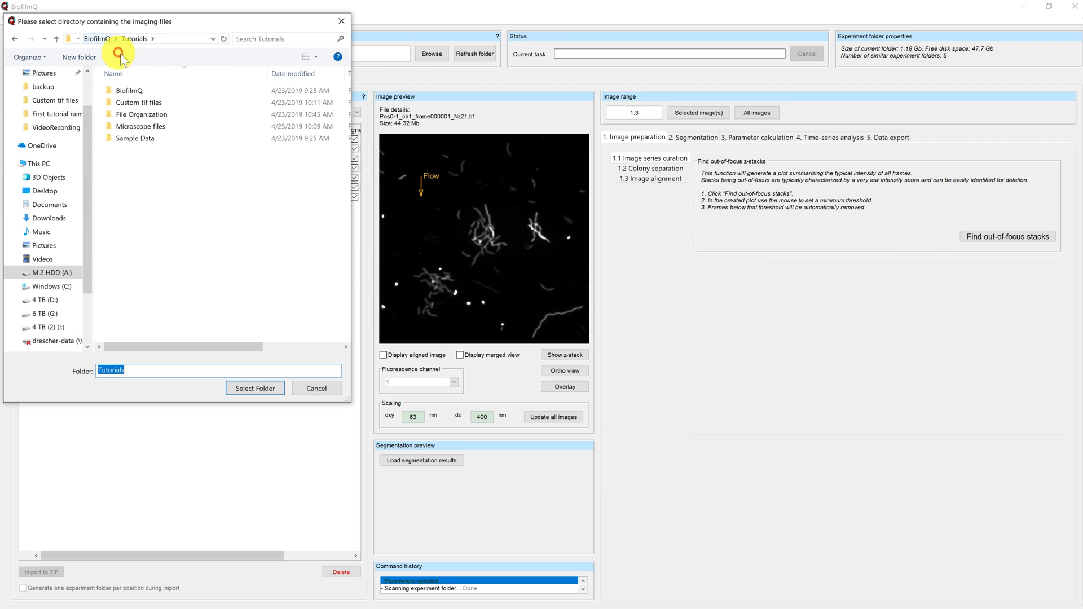
{"action": "left_click", "coordinate": [151, 126]}
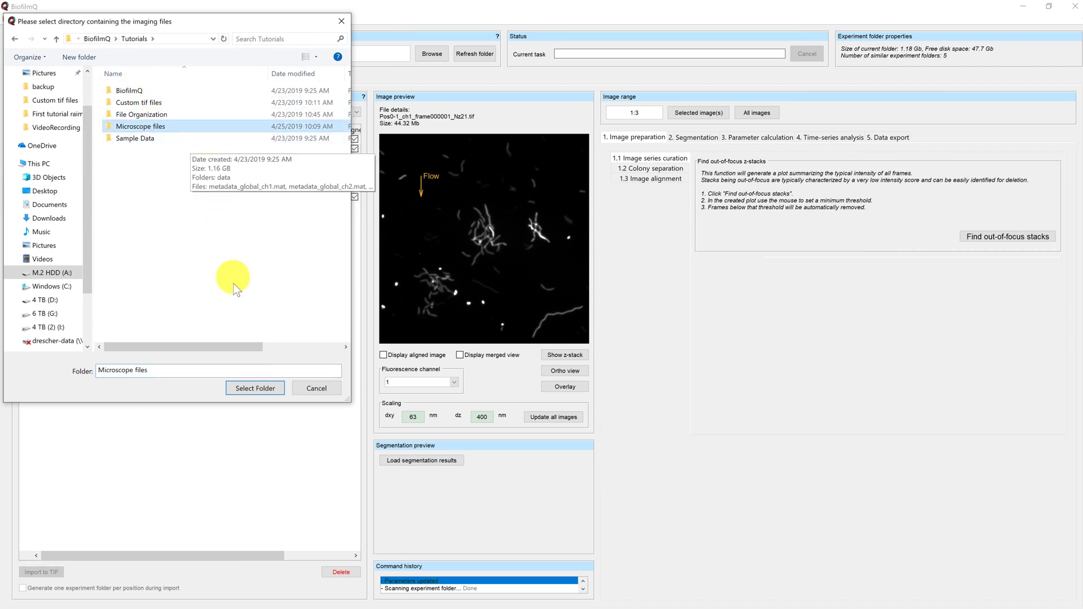
{"action": "left_click", "coordinate": [258, 389]}
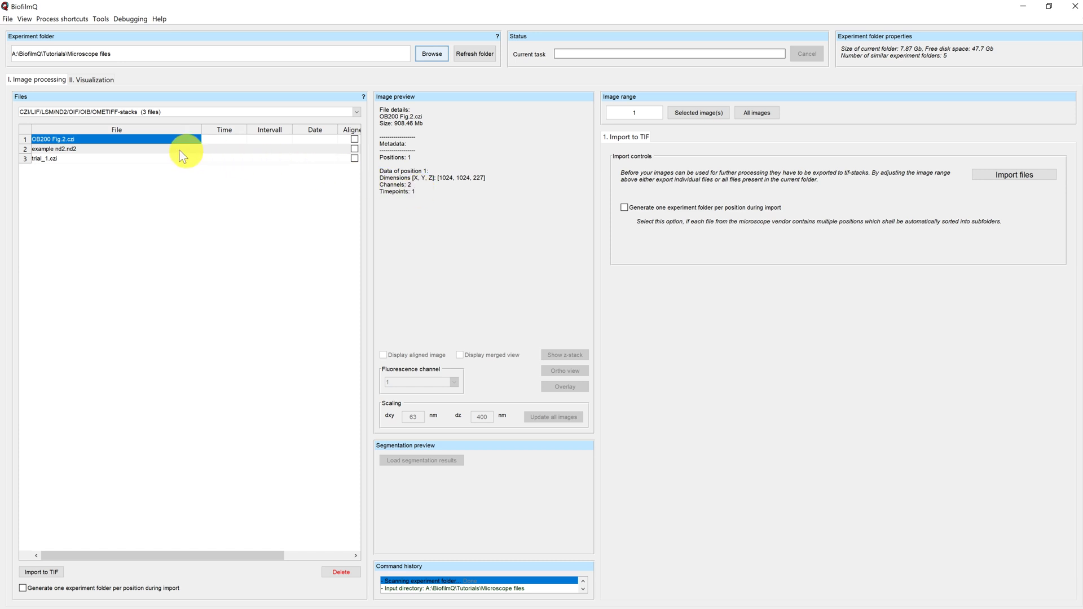
Step: Select example nd2.nd2 to preview its 7 positions, 2 channels and 25 timepoints
{"action": "left_click", "coordinate": [164, 148]}
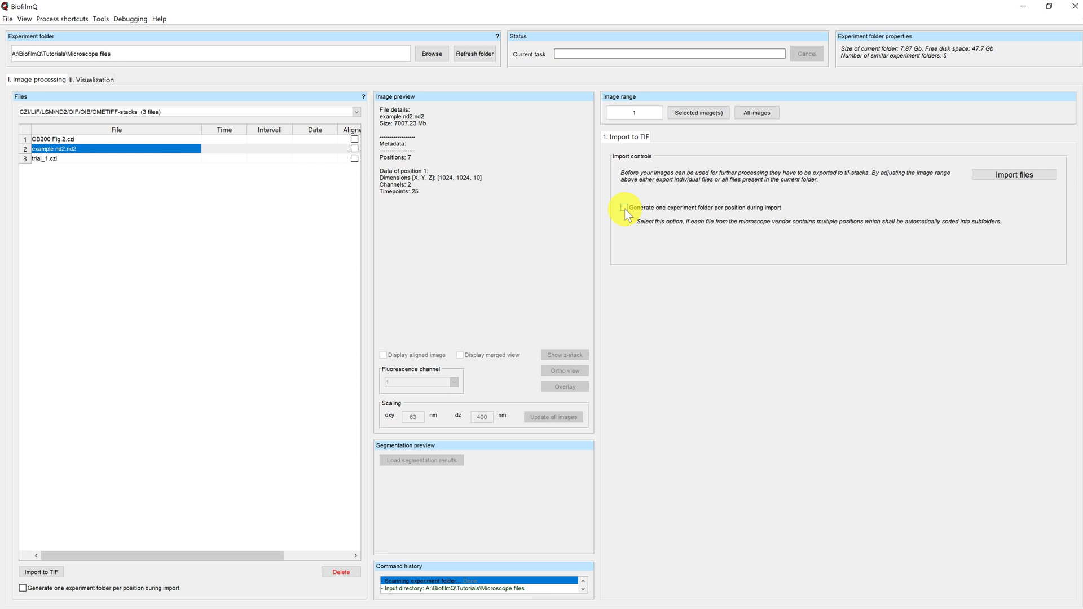
Step: Enable one experiment folder per position and set the image range to file 2
{"action": "left_click", "coordinate": [625, 208]}
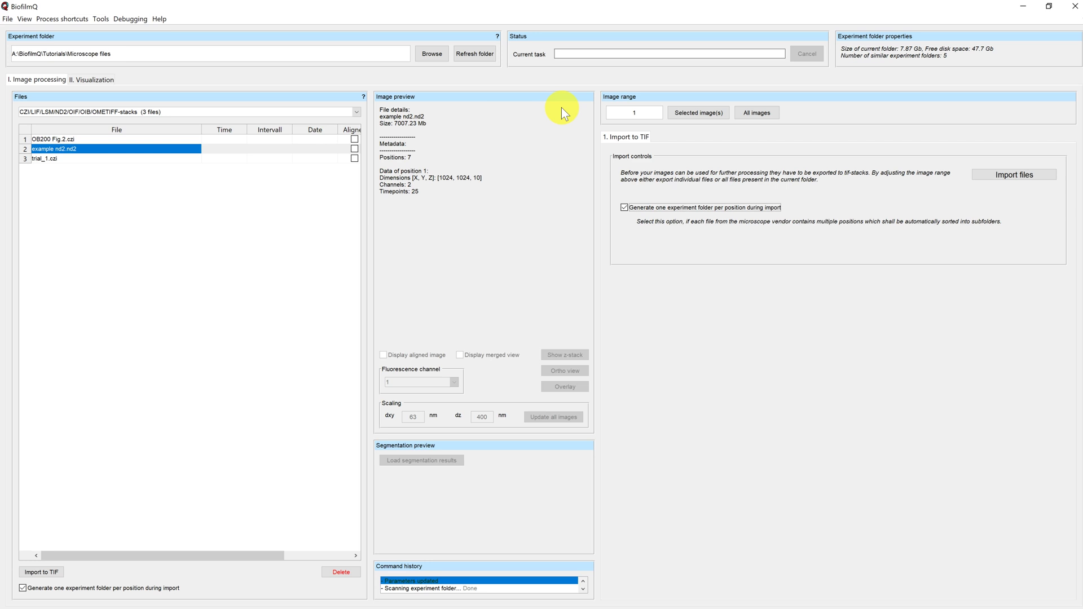
{"action": "left_click", "coordinate": [691, 114]}
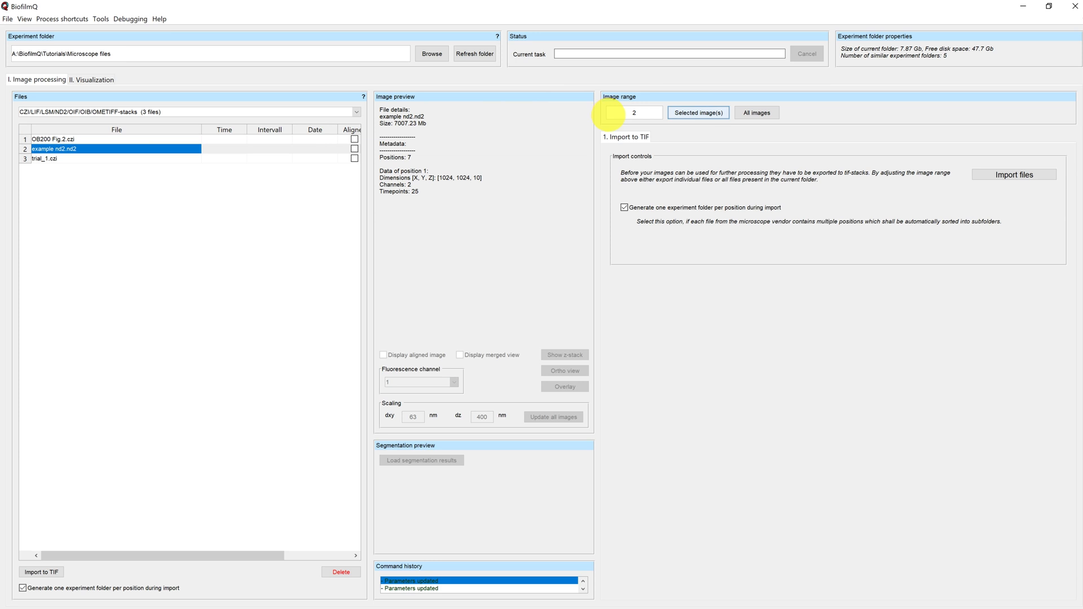
Step: Start importing example nd2.nd2 as TIF stacks
{"action": "left_click", "coordinate": [999, 177]}
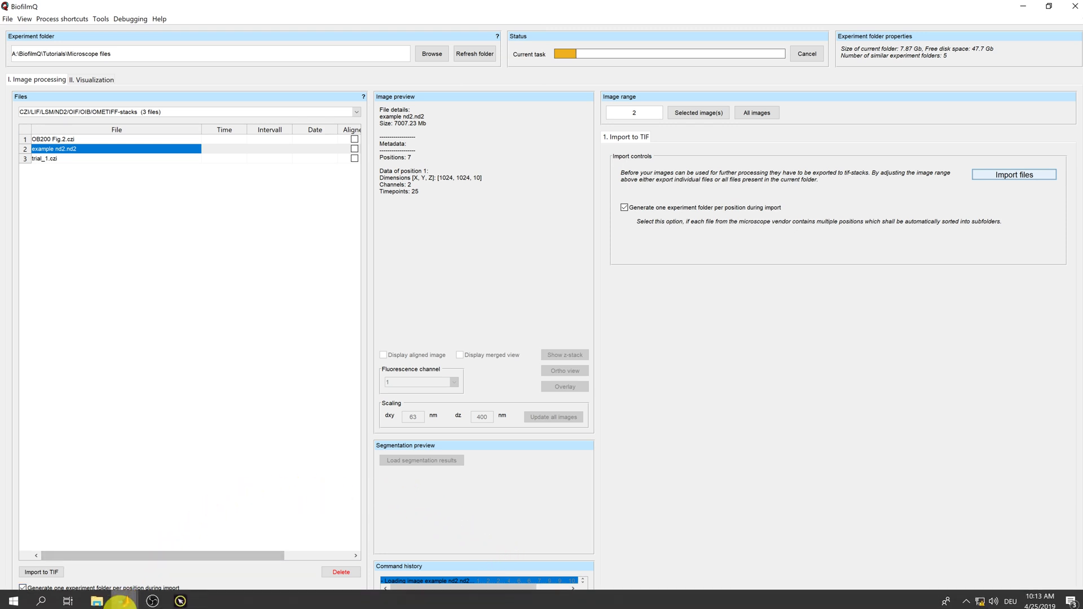
Step: In File Explorer, open example nd2\Pos1 to watch converted TIF frames and metadata appear
{"action": "left_click", "coordinate": [87, 603]}
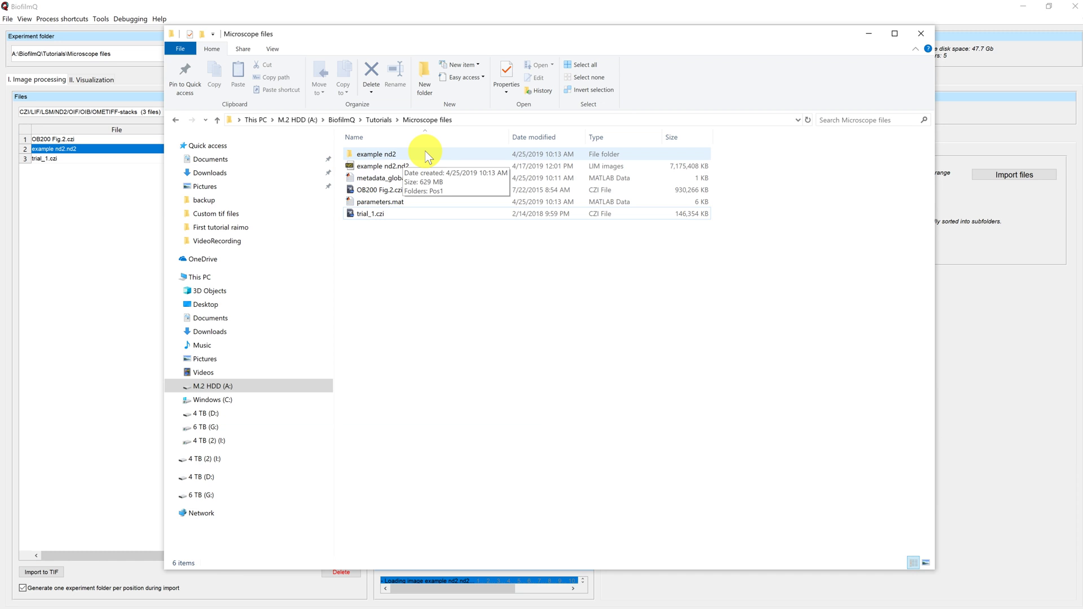
{"action": "left_click", "coordinate": [404, 156]}
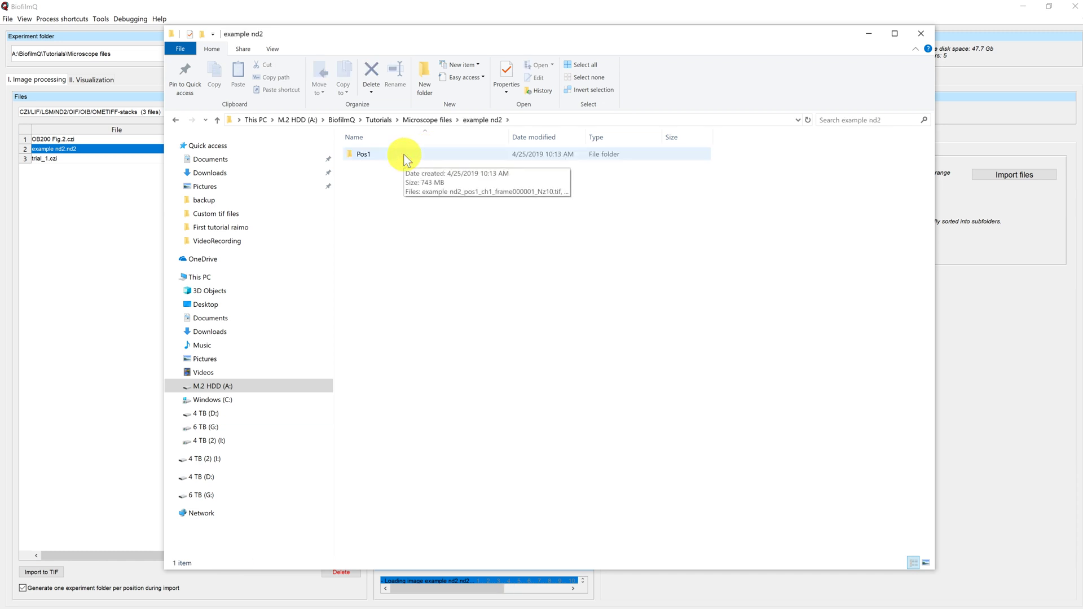
{"action": "double_click", "coordinate": [404, 155]}
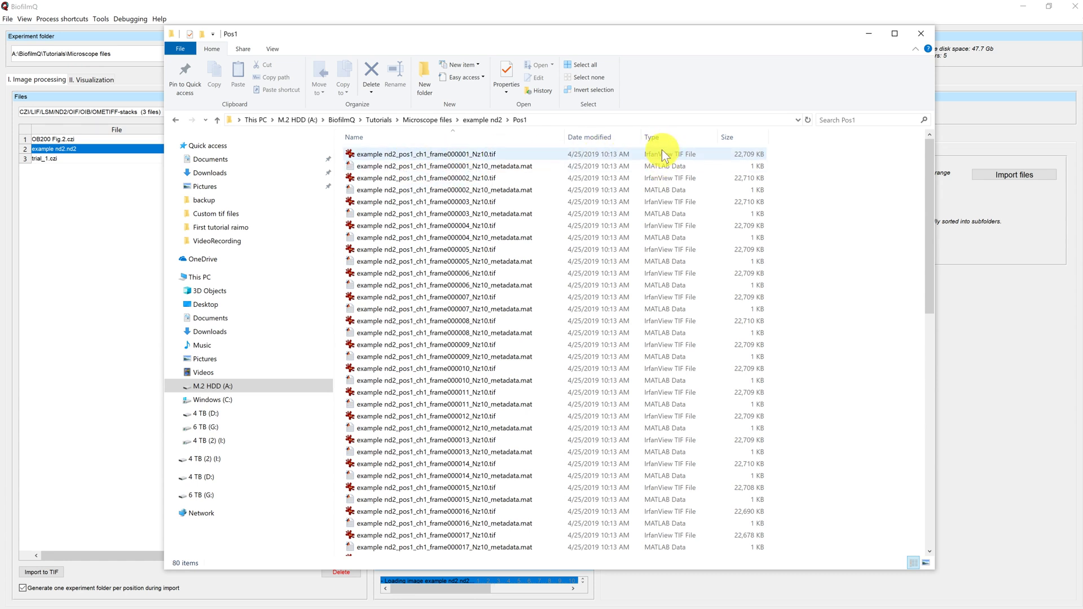
{"action": "double_click", "coordinate": [485, 155]}
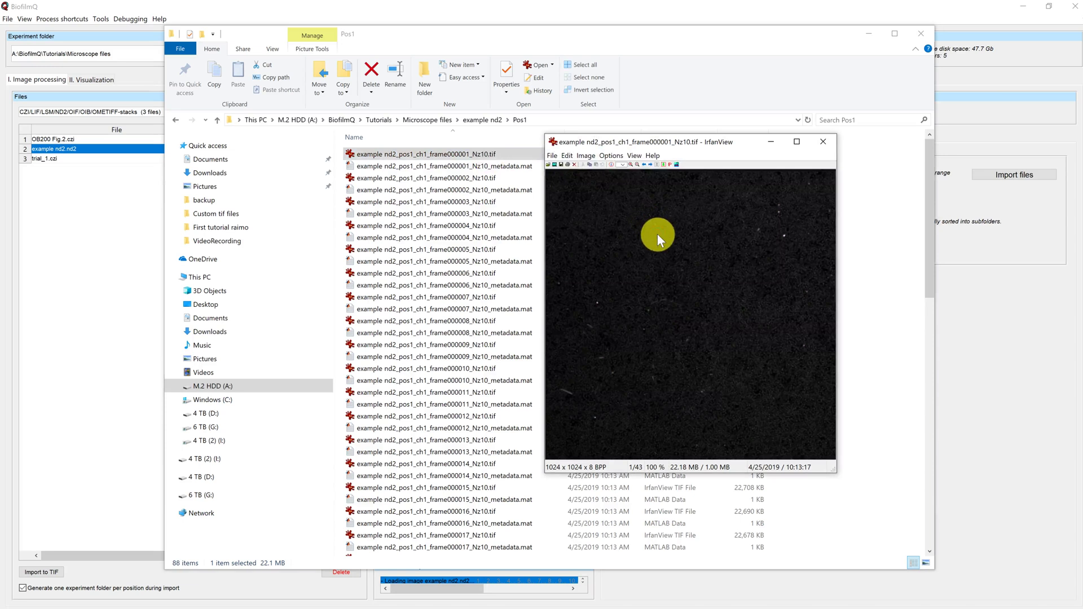
{"action": "key", "text": "shift+u"}
{"action": "key", "text": "ctrl+z"}
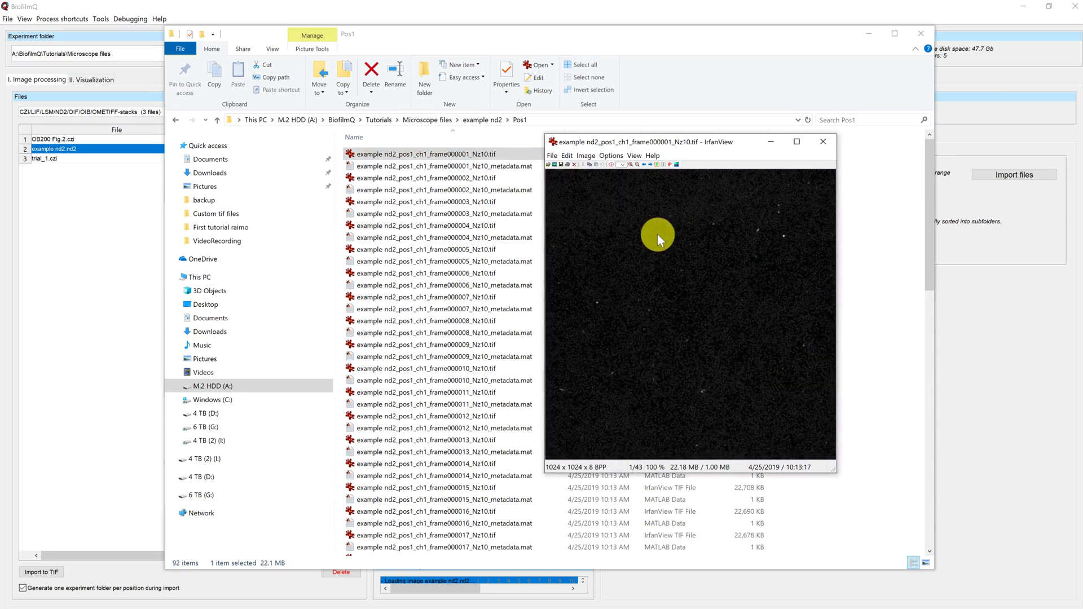
{"action": "left_click", "coordinate": [824, 142]}
{"action": "left_click", "coordinate": [516, 166]}
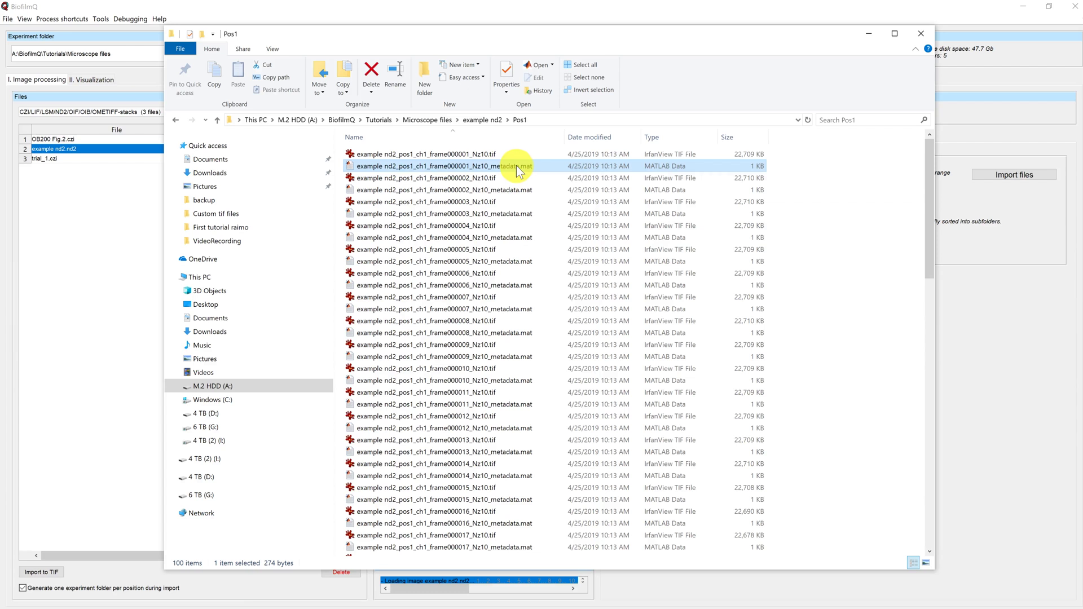
Step: Return to the example nd2 folder, now holding Pos1 through Pos7
{"action": "left_click", "coordinate": [484, 119]}
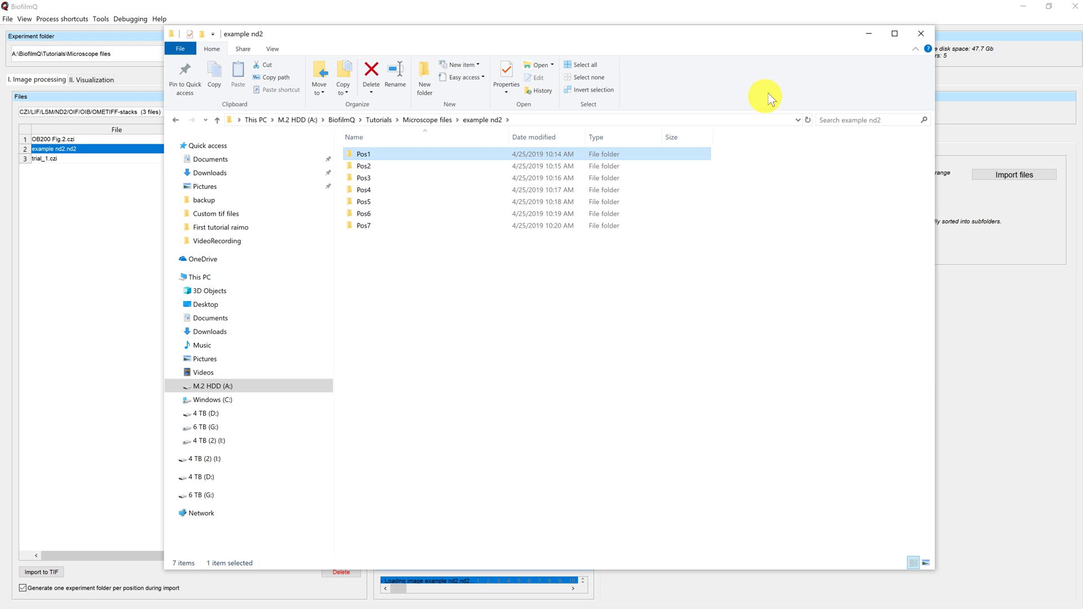
Step: Minimize Explorer to see BiofilmQ's Import finished dialog listing subdirectories Pos1–Pos7
{"action": "left_click", "coordinate": [870, 36]}
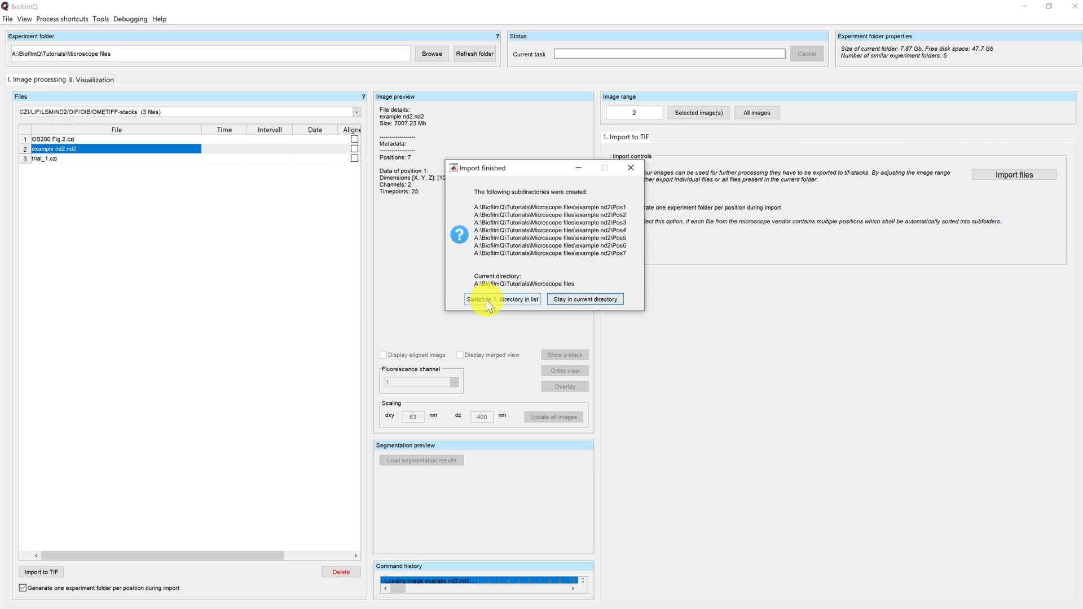
Step: Stay in Microscope files and preview OB200 Fig.2.czi and trial_1.czi (3 channels, [912, 912, 60])
{"action": "left_click", "coordinate": [575, 298]}
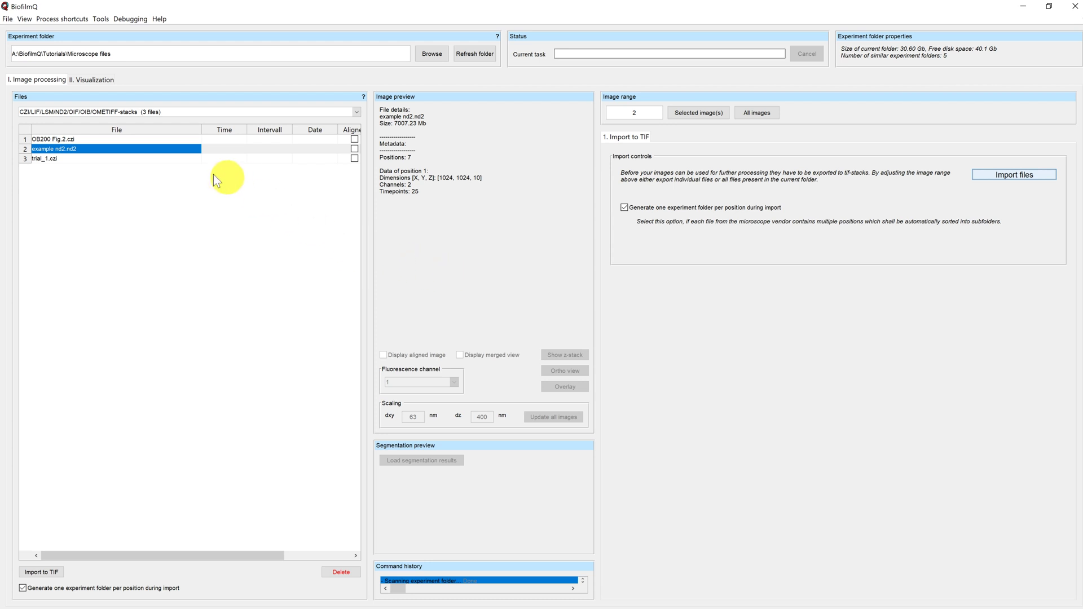
{"action": "left_click", "coordinate": [160, 141]}
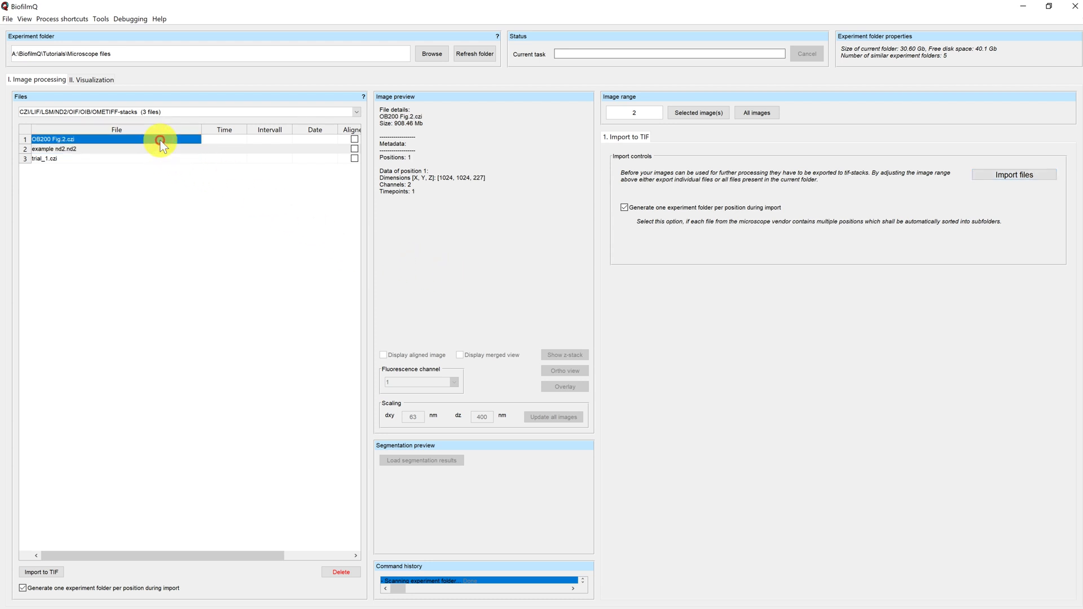
{"action": "left_click", "coordinate": [159, 160]}
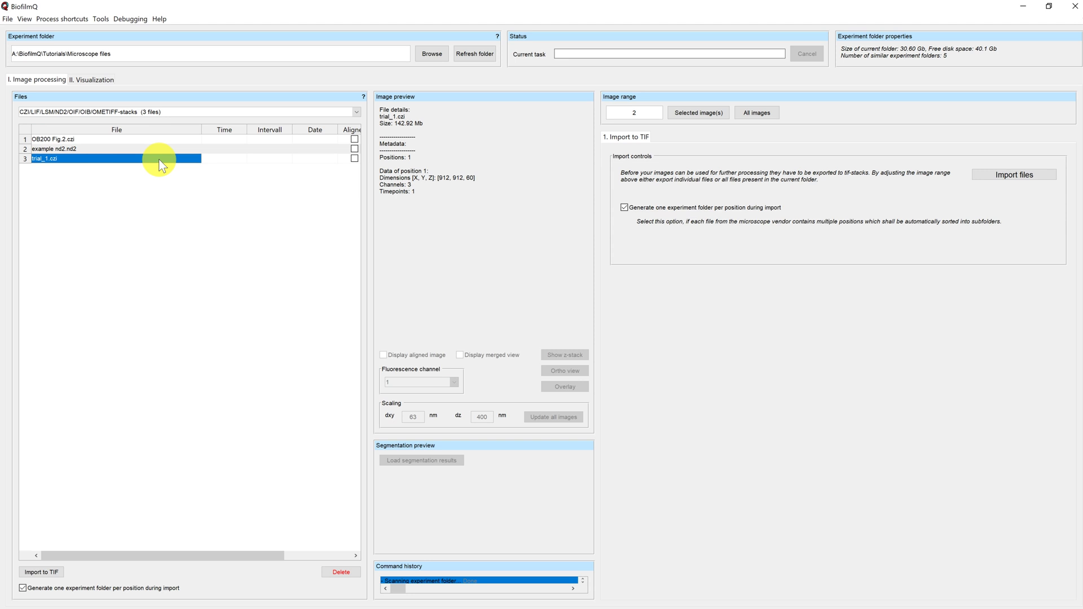
Step: Turn off per-position folders and set the image range to CZI files 1 and 3
{"action": "left_click", "coordinate": [625, 209]}
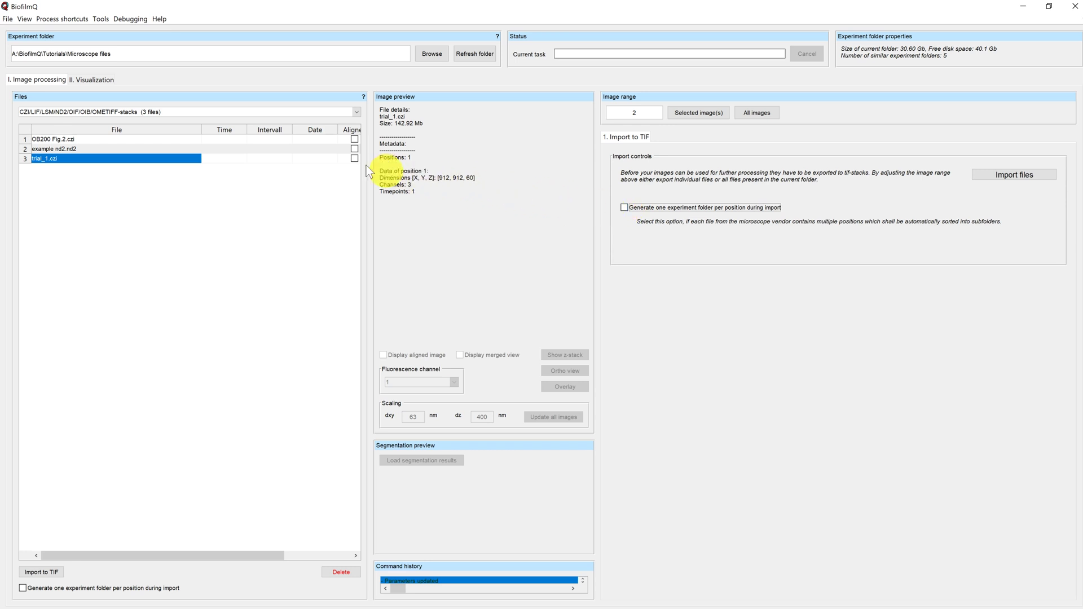
{"action": "left_click", "coordinate": [192, 139], "text": "ctrl"}
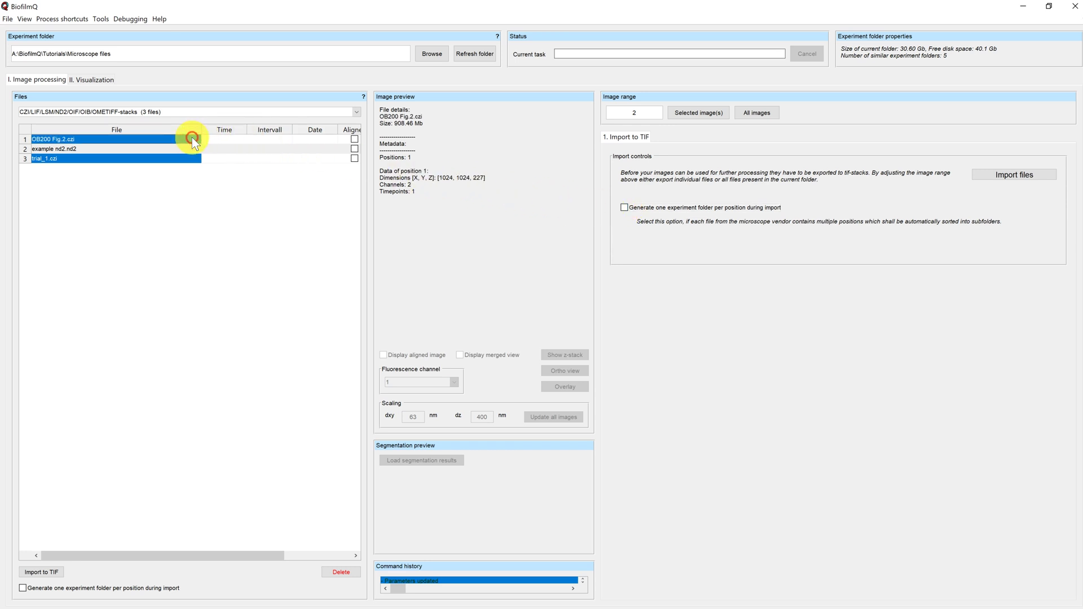
{"action": "left_click", "coordinate": [676, 115]}
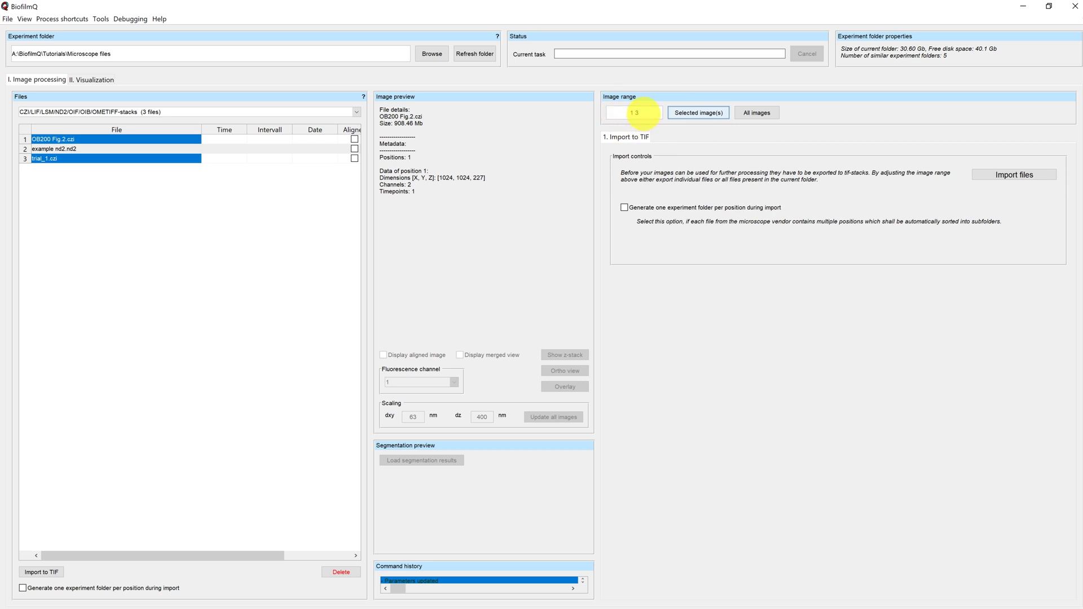
{"action": "left_click", "coordinate": [652, 111]}
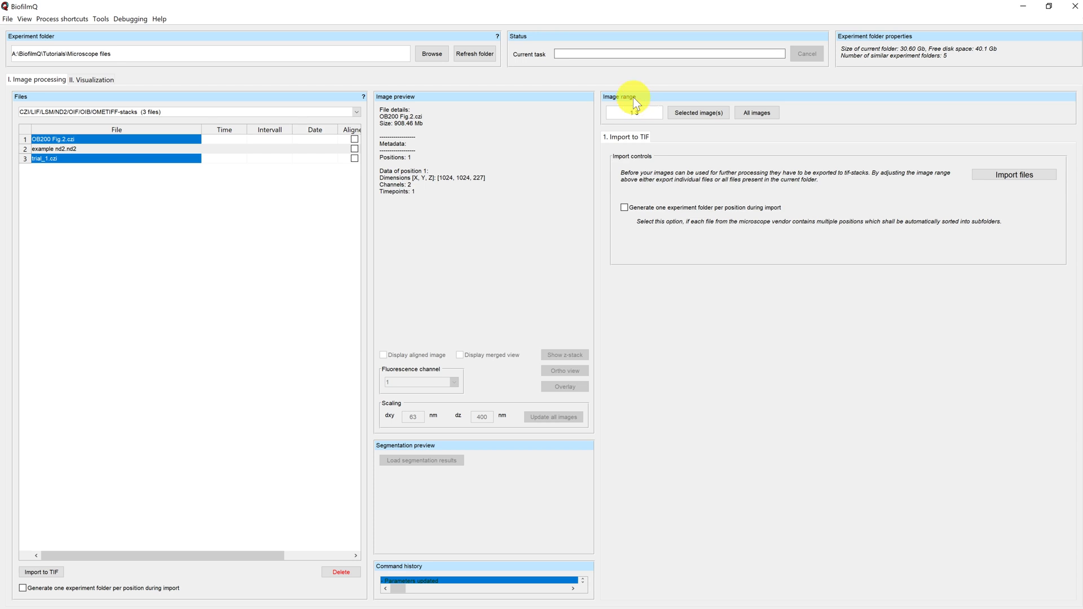
Step: Import both CZI files as TIF stacks into OB200 Fig.2 and trial_1 subfolders
{"action": "left_click", "coordinate": [1002, 174]}
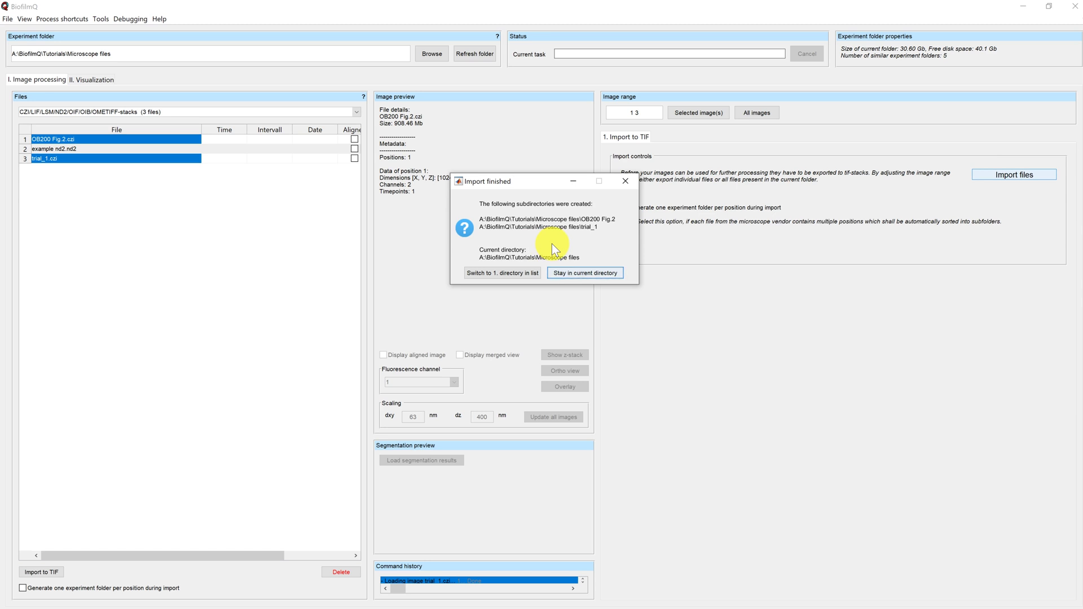
Step: Switch to the OB200 Fig.2 folder and confirm channel 1 as the primary cell signal
{"action": "left_click", "coordinate": [516, 274]}
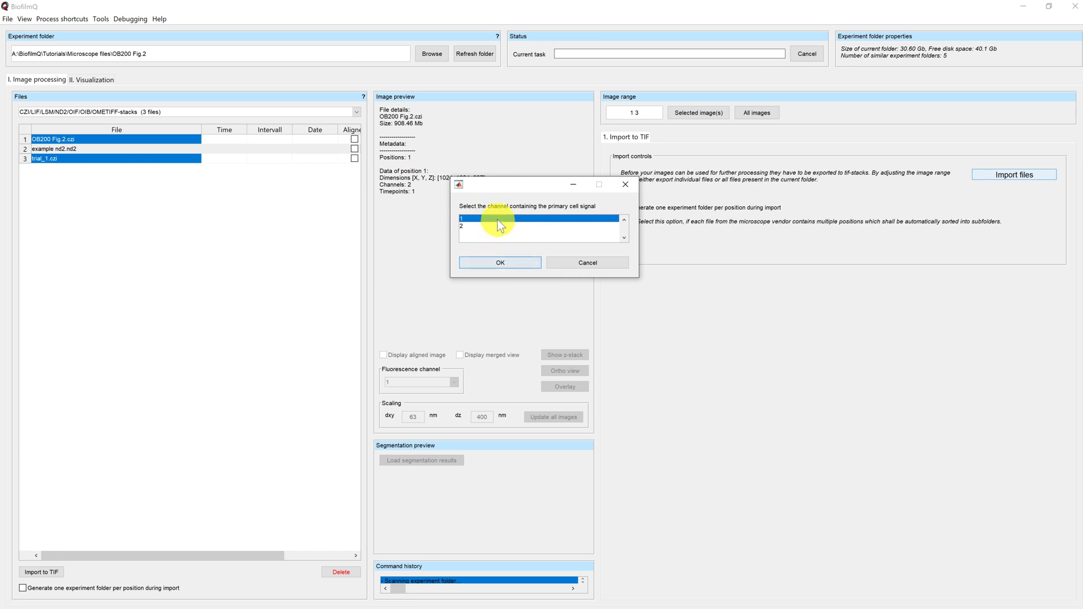
{"action": "left_click", "coordinate": [504, 262]}
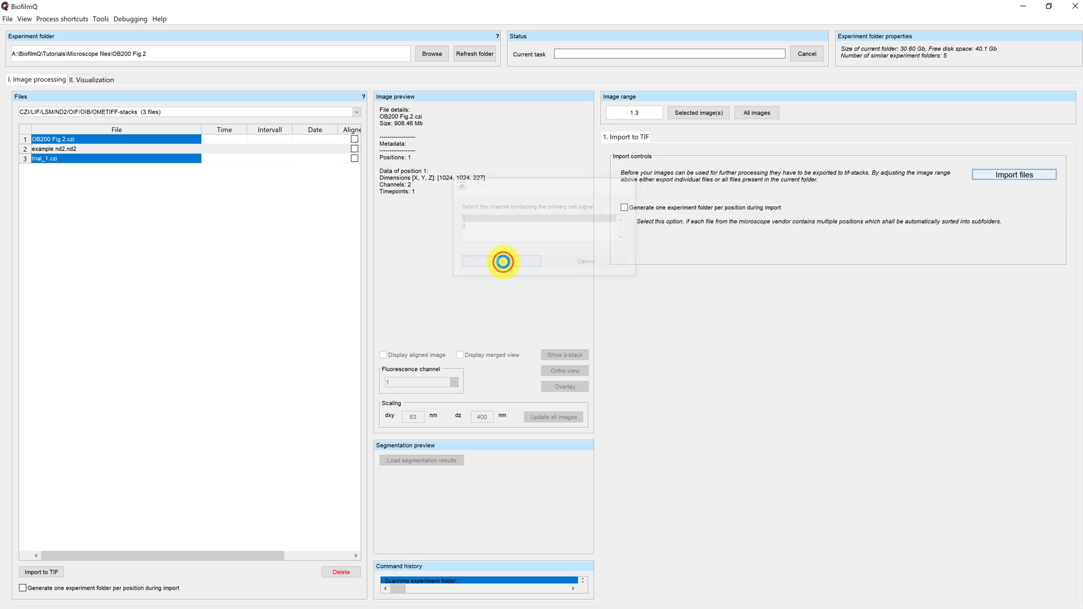